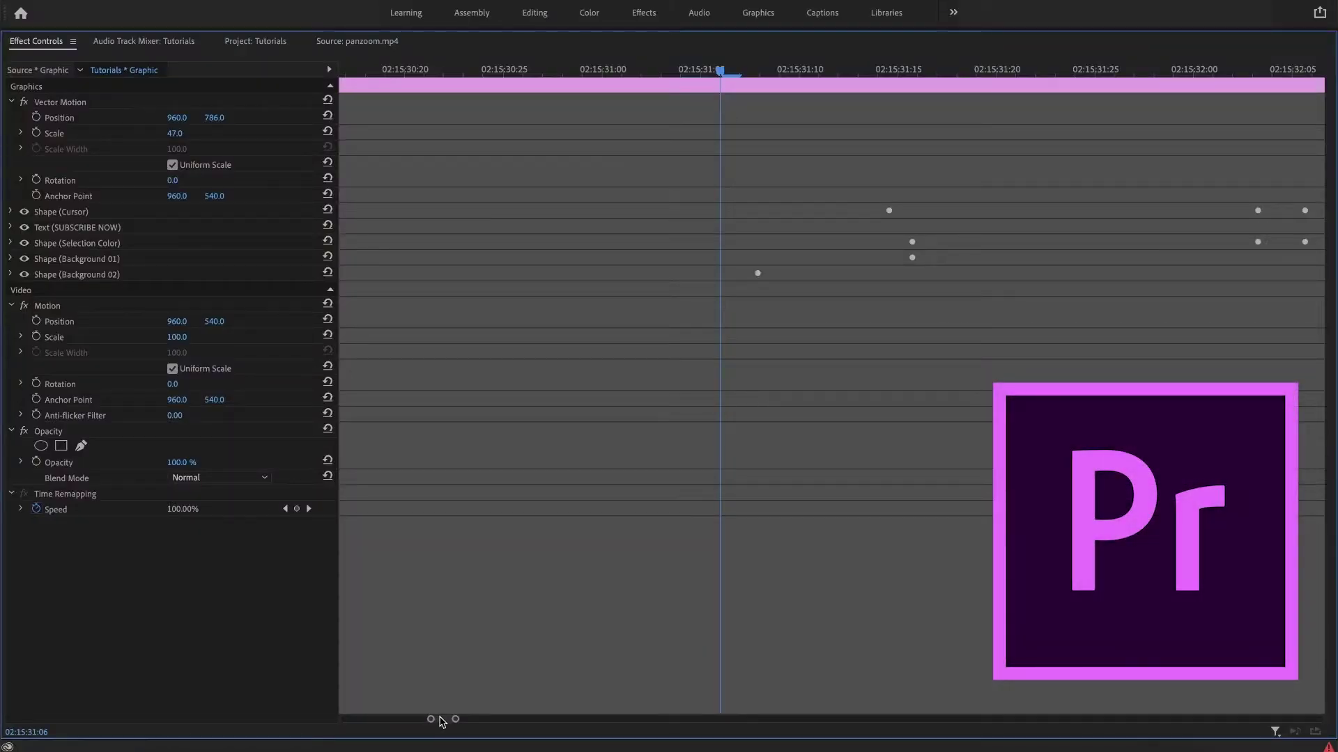
left_click_drag(442, 719, 569, 719)
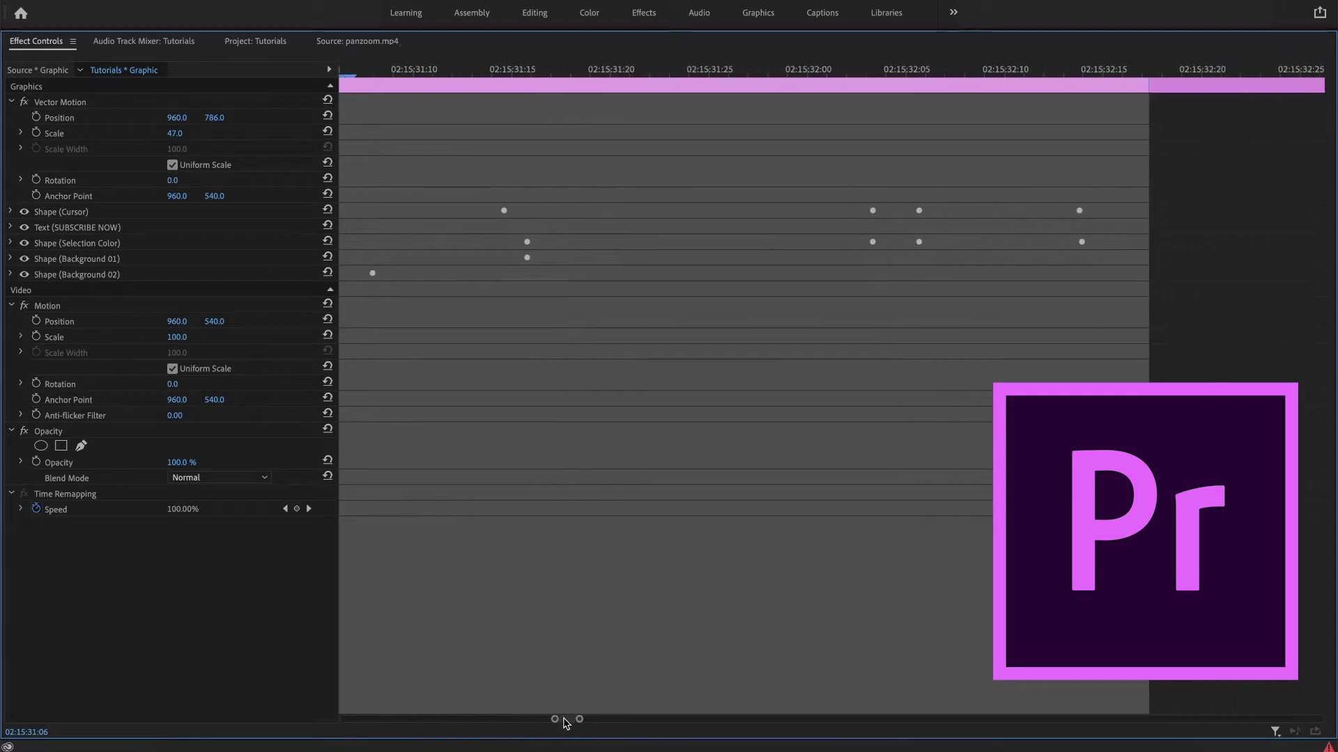
- Expand the SUBSCRIBE NOW text, Selection Color shape and Background 01 shape groups in Effect Controls
left_click(12, 228)
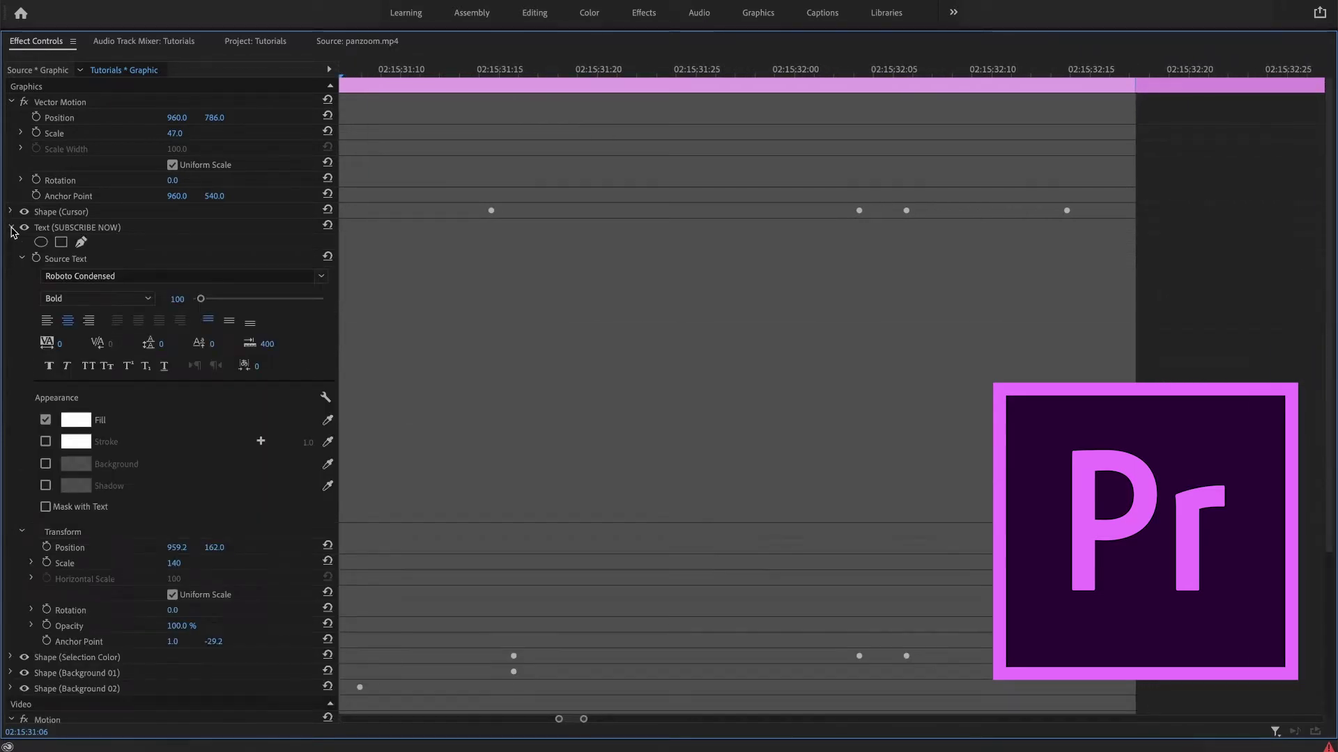
scroll(368, 423, "down", 5)
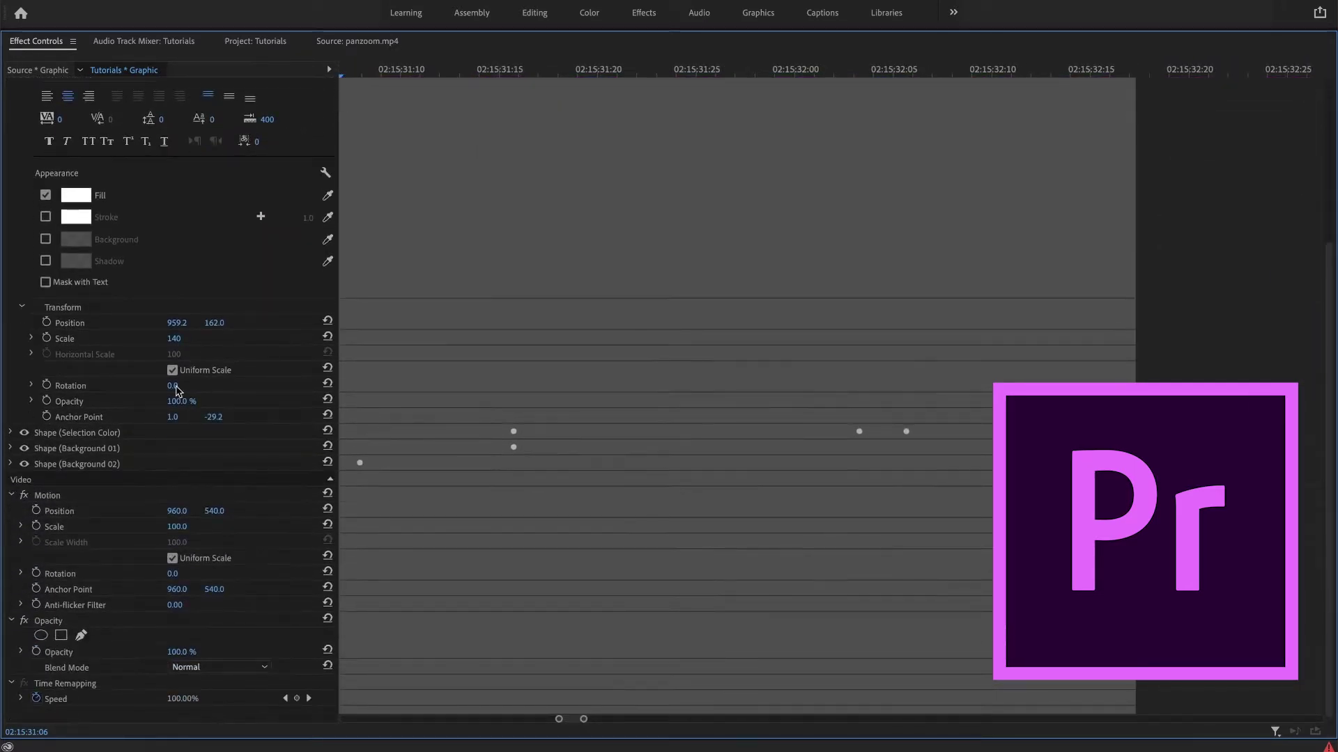
left_click(12, 432)
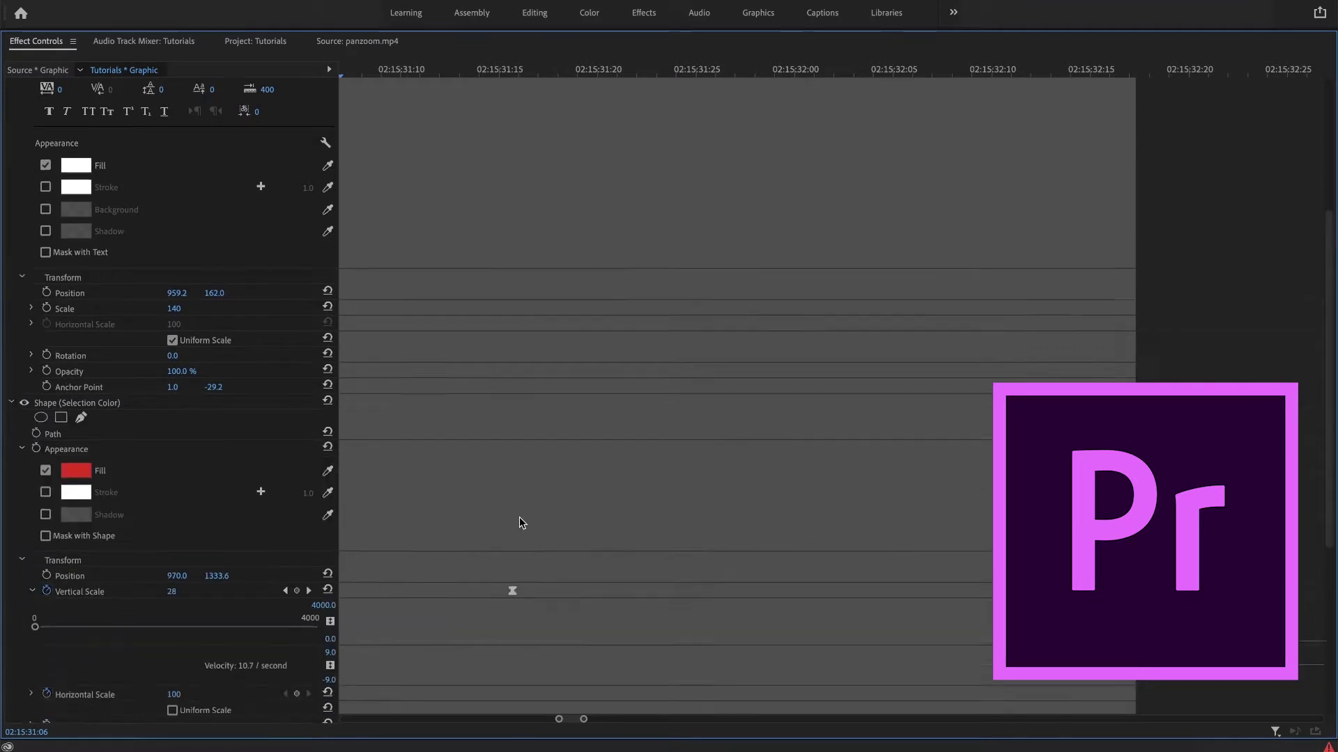
scroll(519, 522, "down", 6)
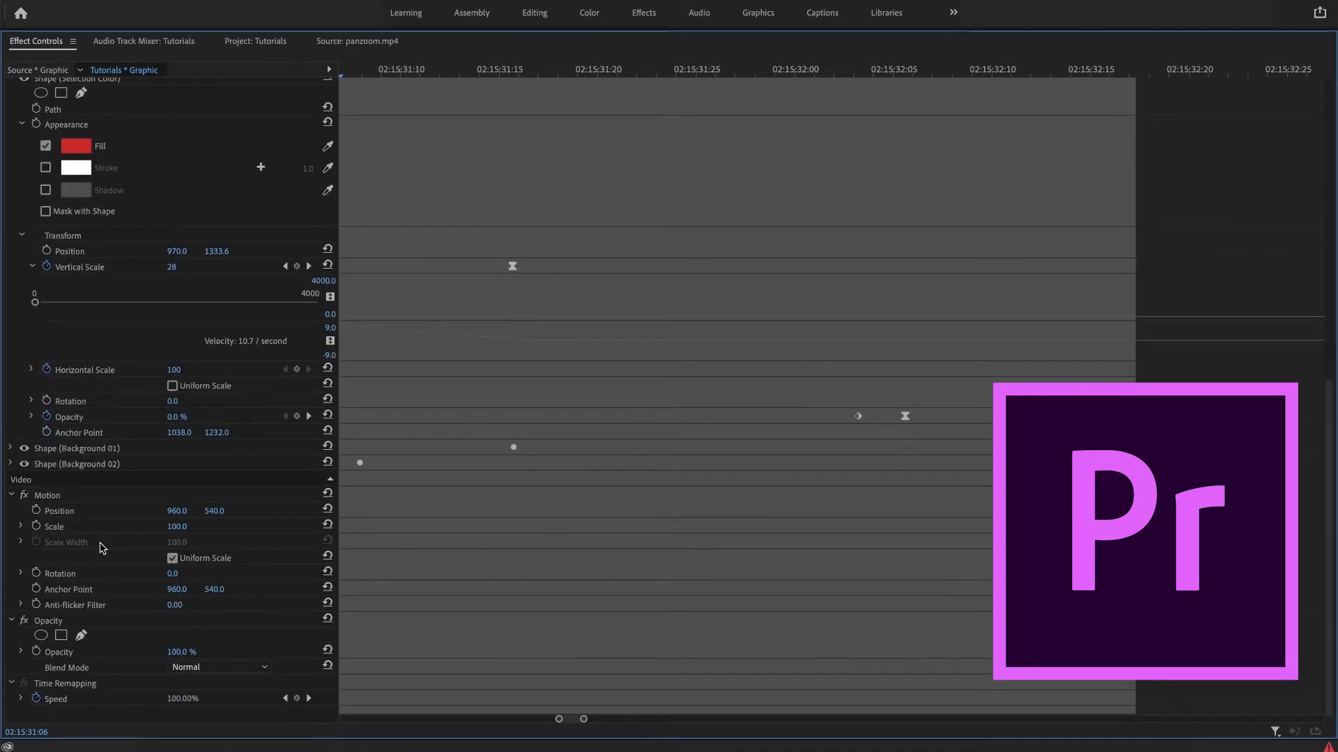
left_click(12, 449)
scroll(599, 542, "down", 3)
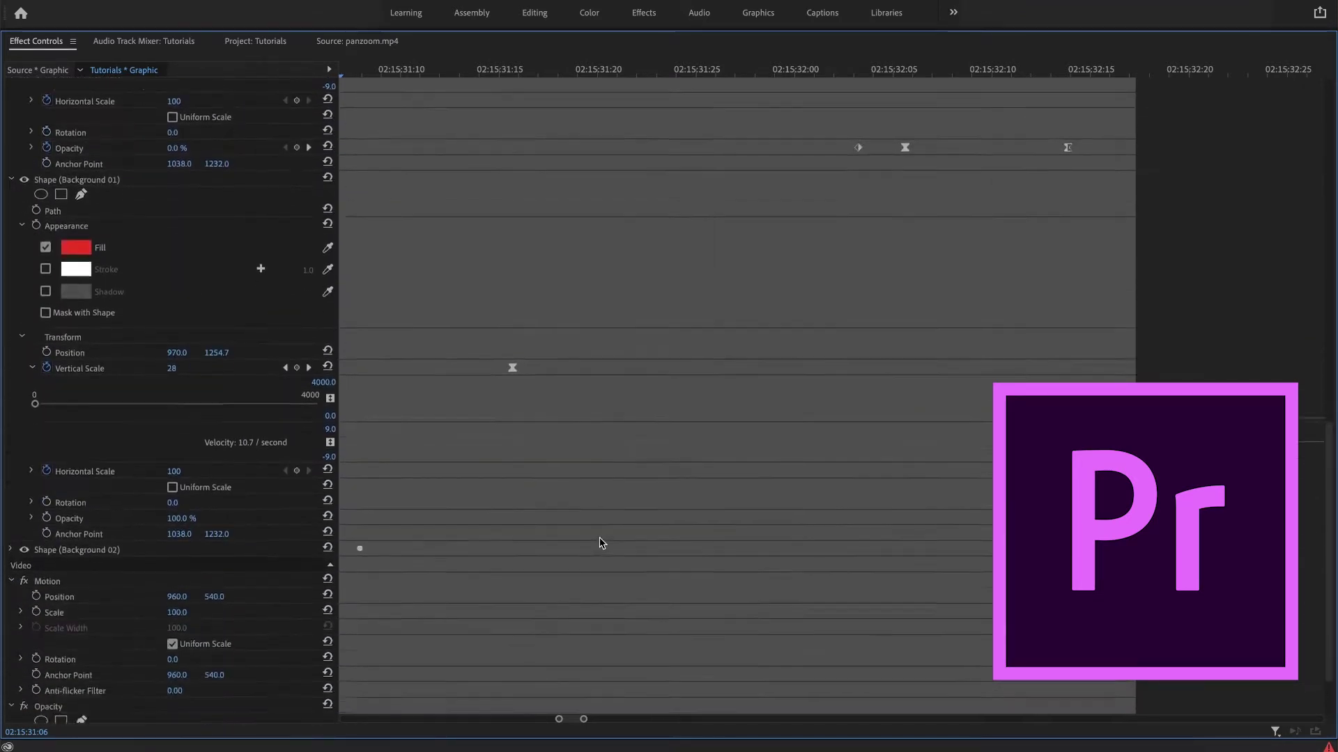
scroll(598, 542, "down", 3)
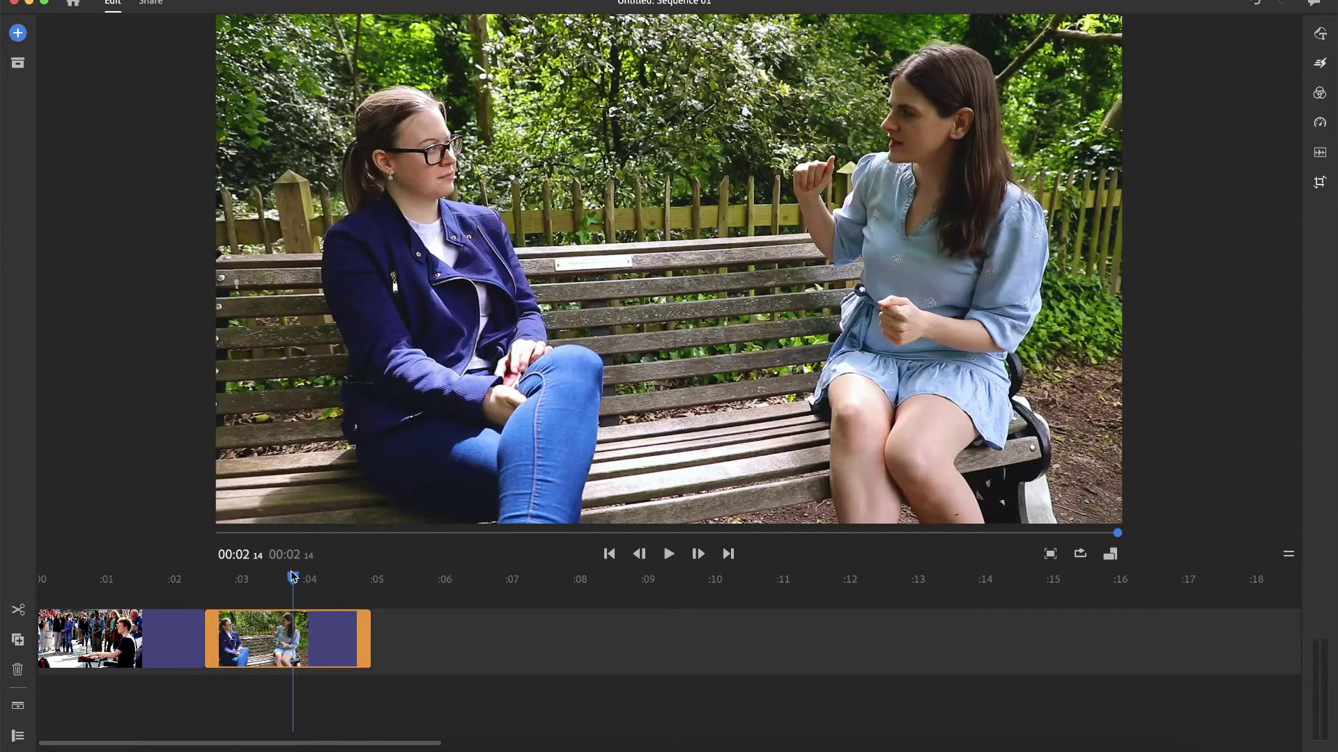
left_click(195, 581)
key("space")
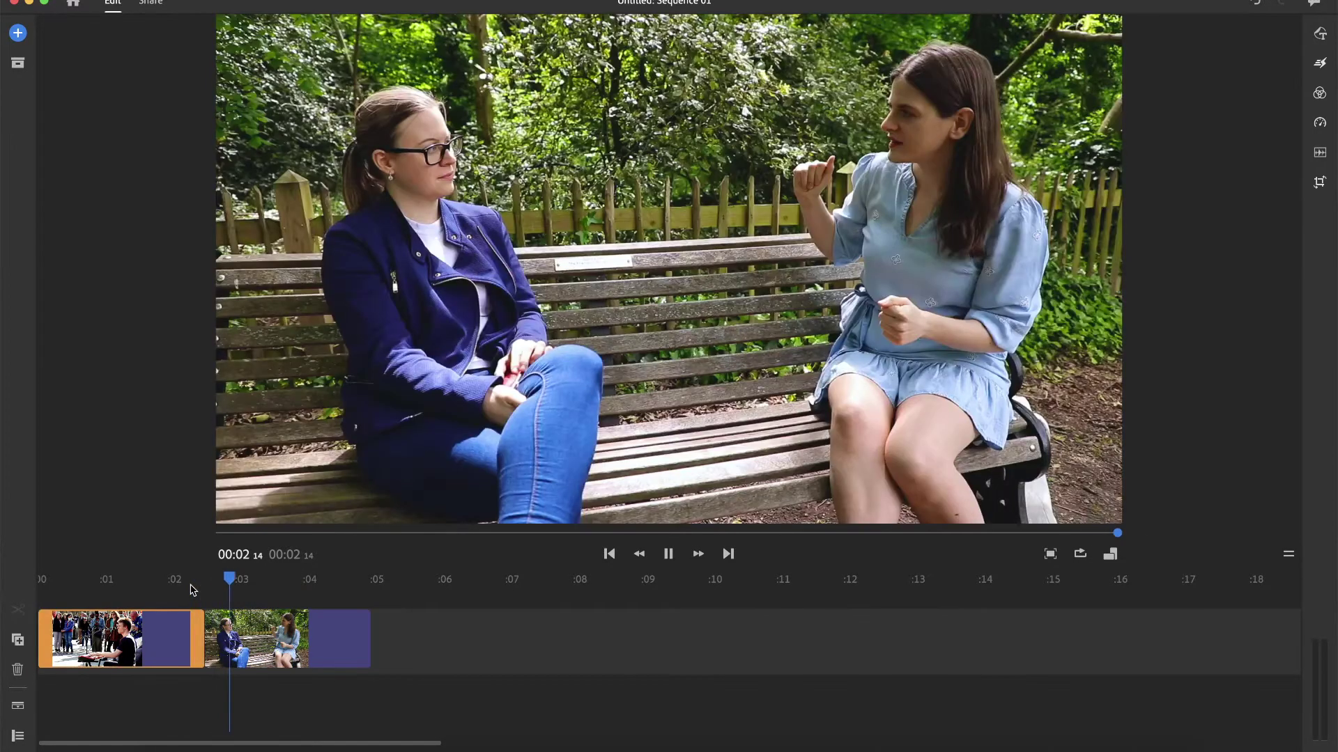
key("space")
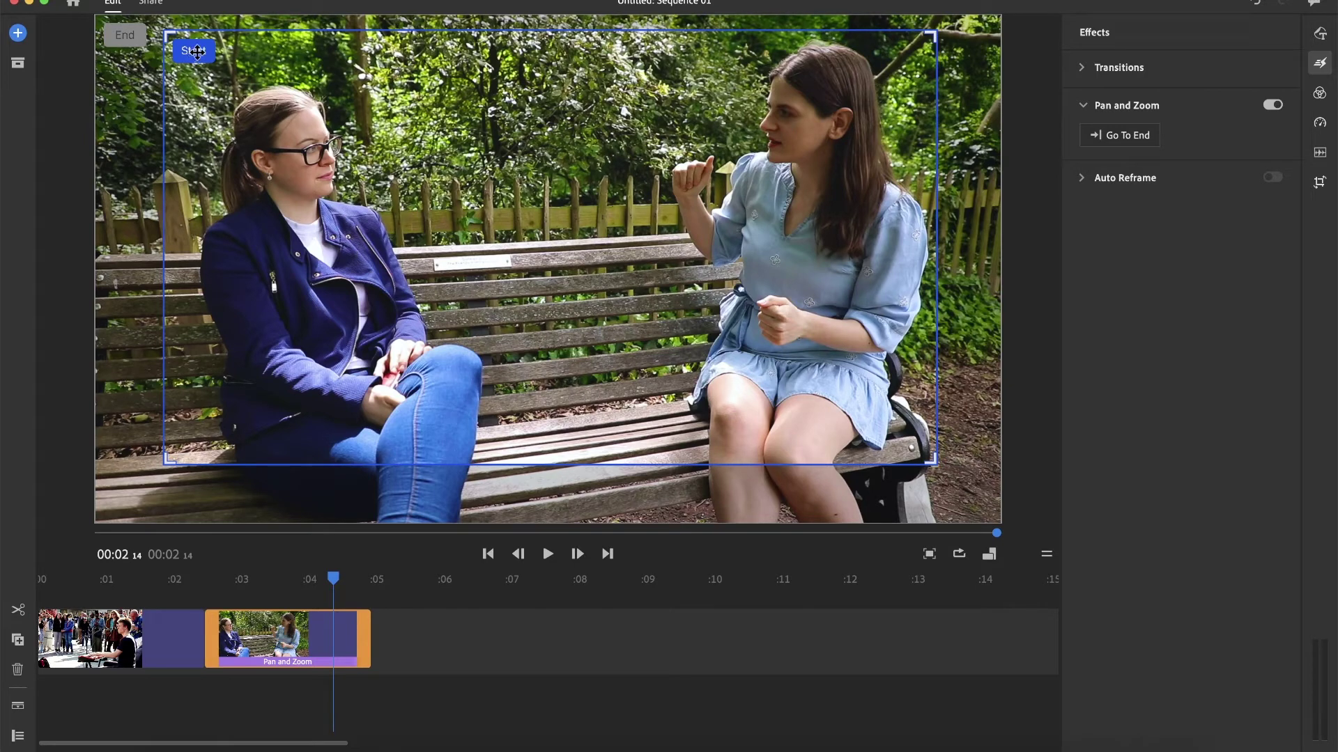
- Reposition the blue Pan and Zoom Start rectangle so it frames both women on the bench
mouse_move(209, 85)
left_mouse_down()
mouse_move(196, 95)
mouse_move(240, 95)
mouse_move(168, 109)
mouse_move(250, 106)
mouse_move(150, 133)
left_mouse_up()
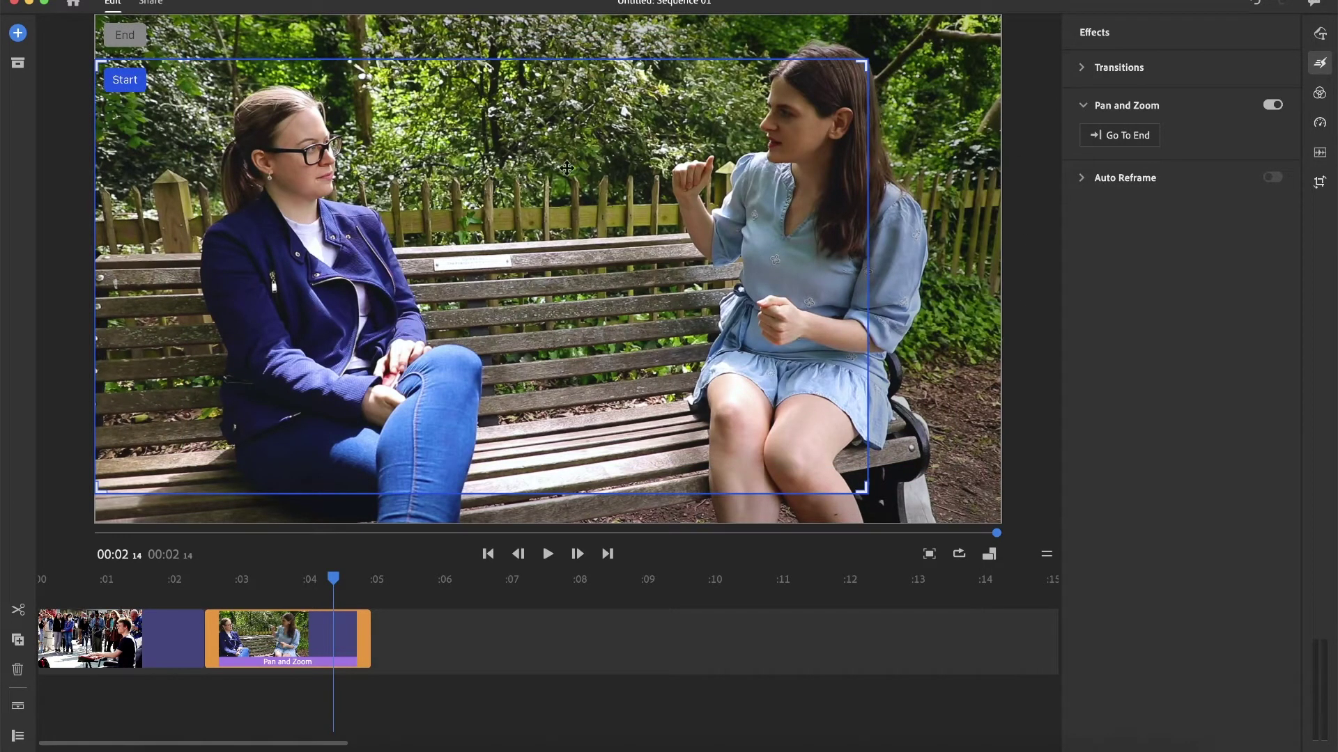
left_click_drag(511, 168, 595, 140)
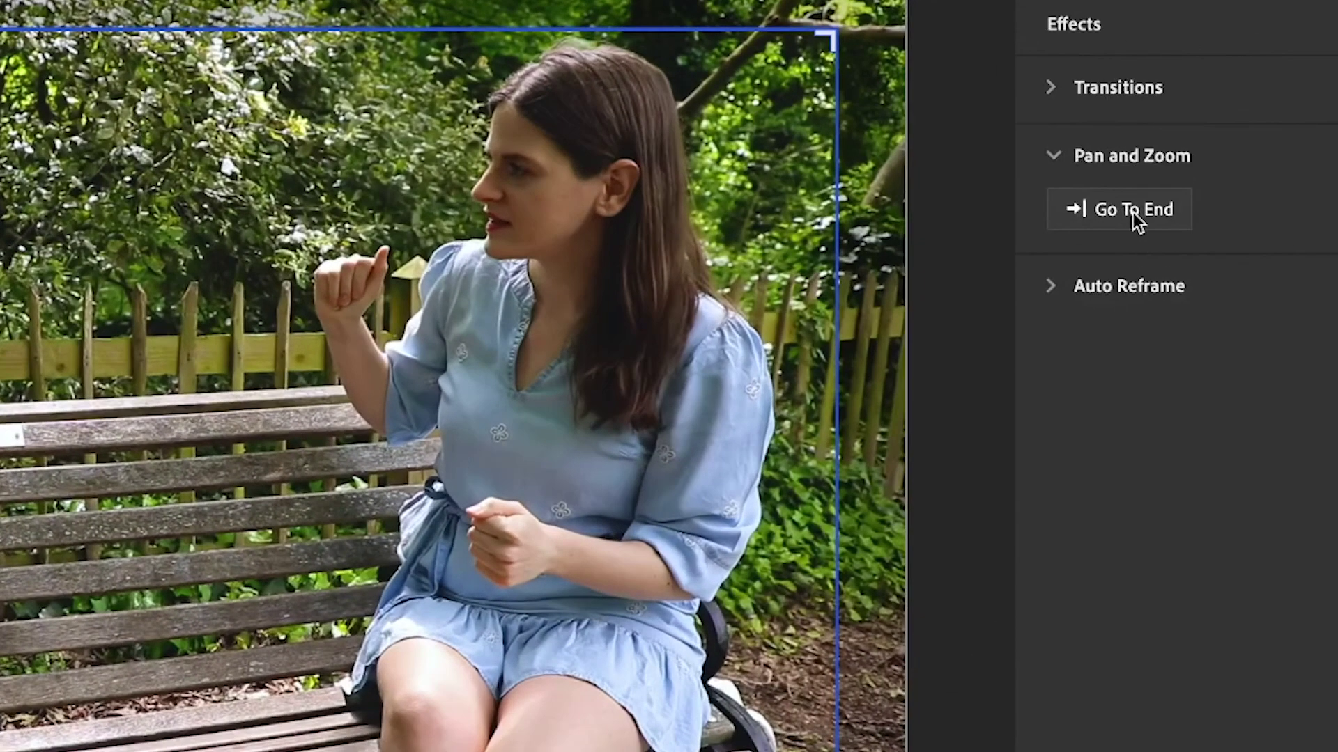
- Stretch the bench photo's End rectangle to cover the full frame and scrub to preview
left_click(1128, 137)
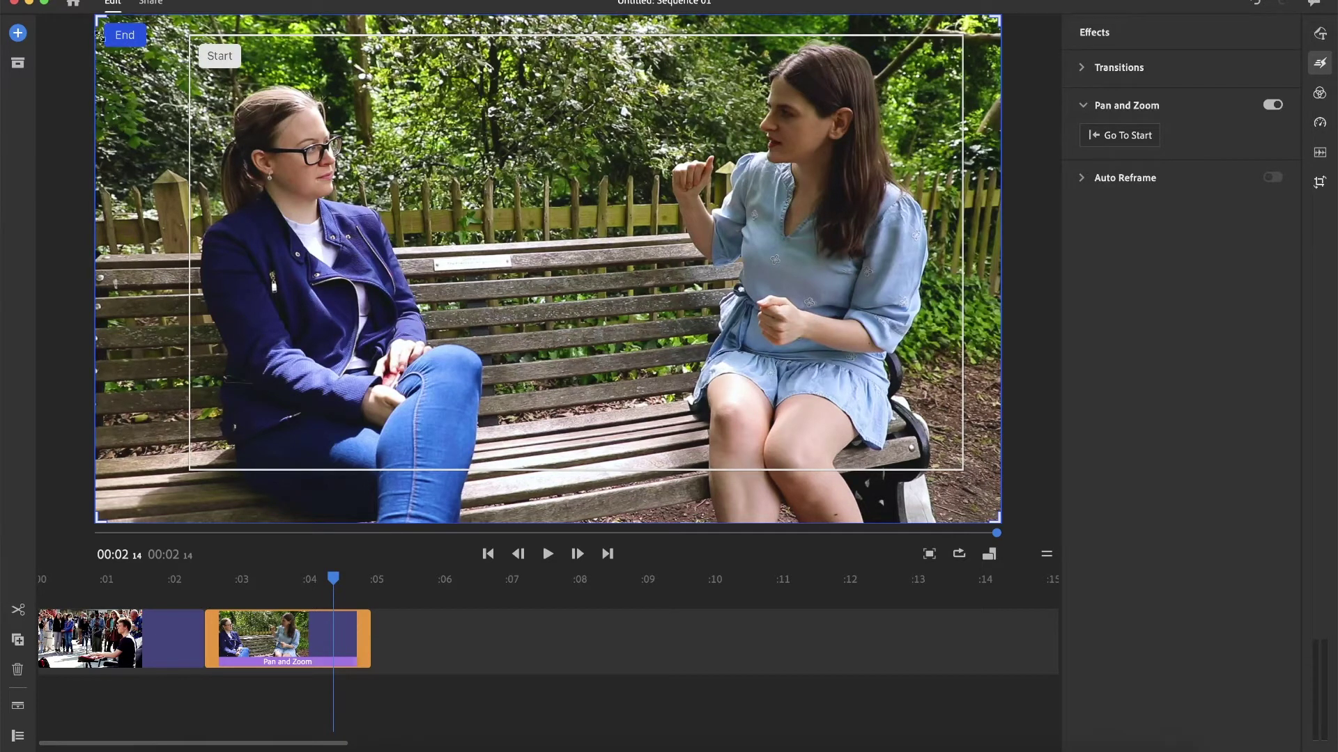
left_click_drag(96, 15, 273, 134)
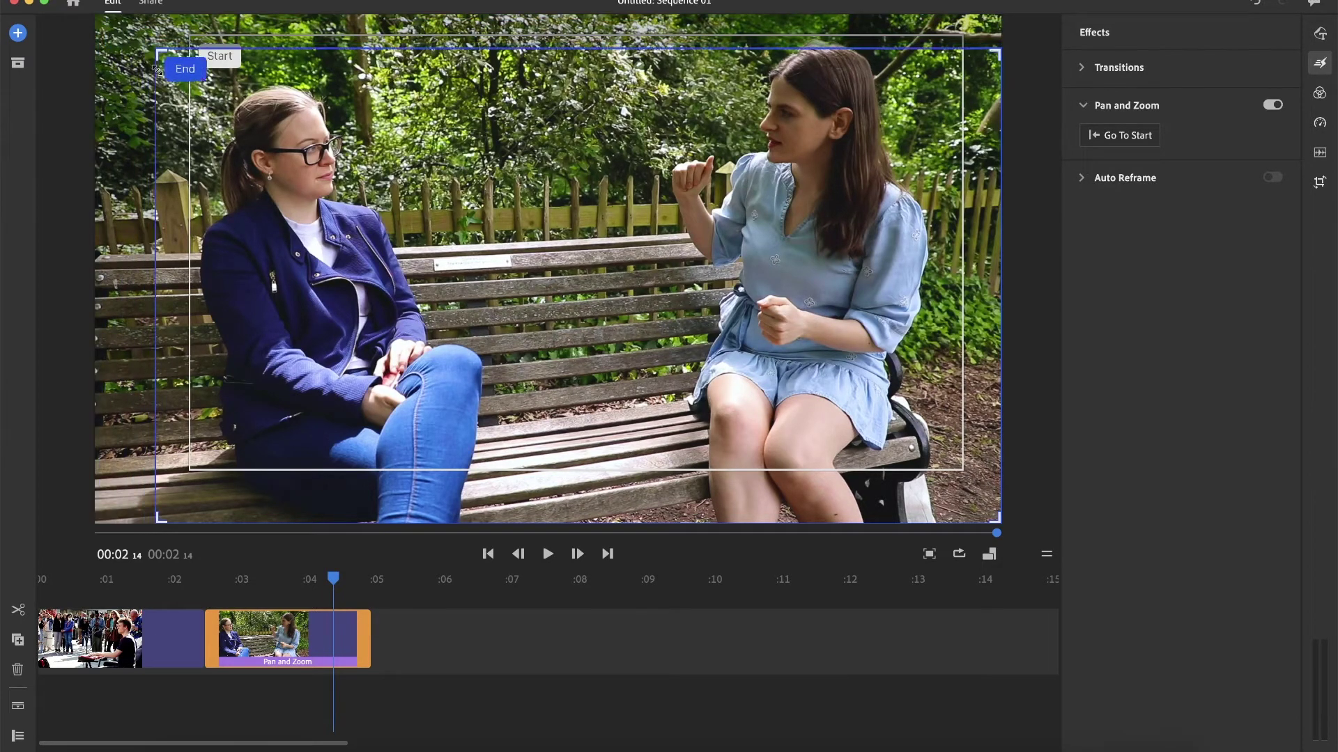
mouse_move(272, 133)
left_mouse_down()
mouse_move(105, 42)
mouse_move(97, 5)
left_mouse_up()
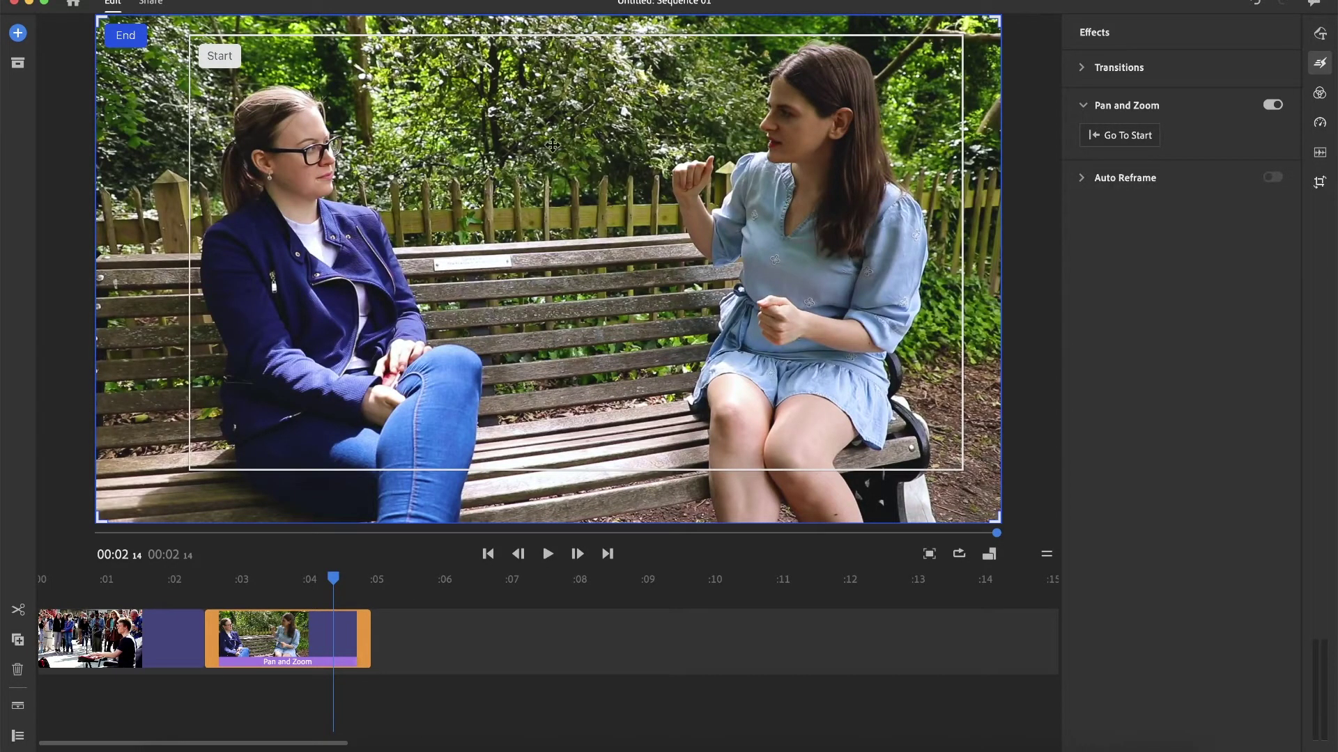
left_click_drag(334, 579, 205, 582)
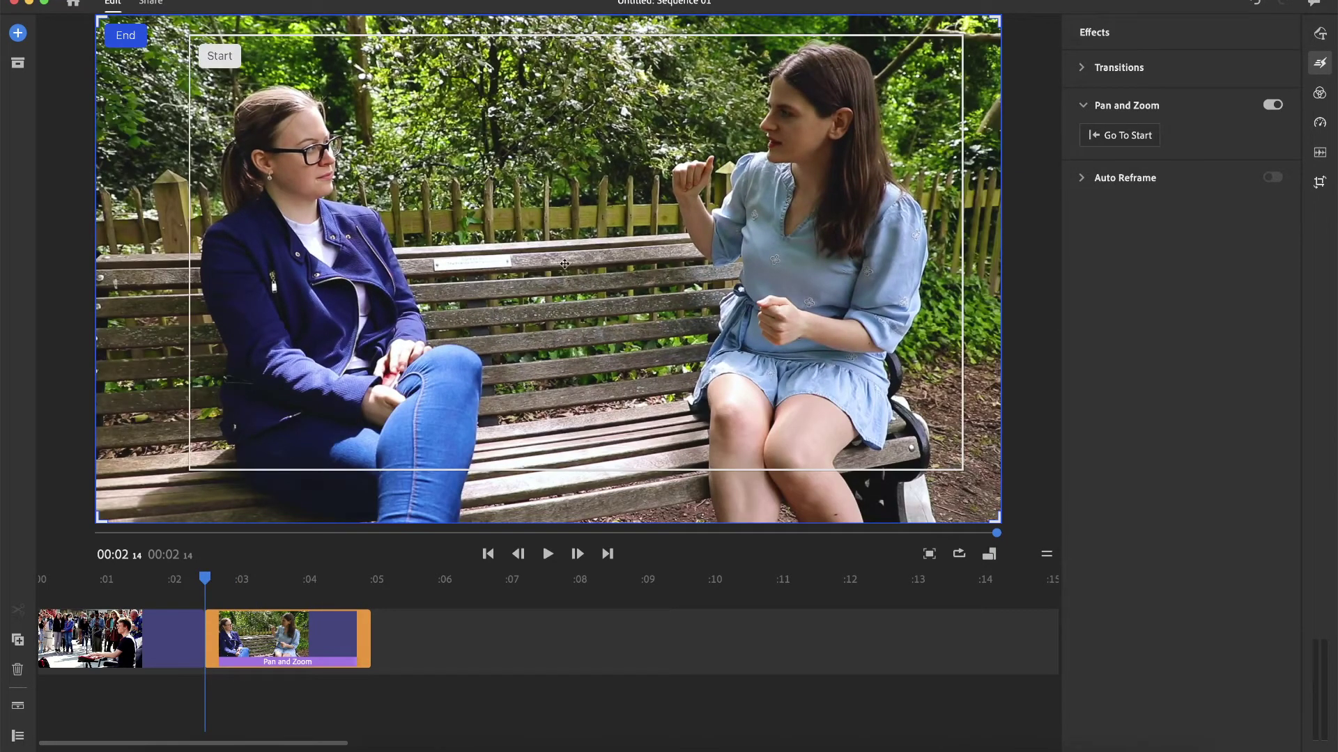
- Extend the bench photo clip's right edge, then scrub and play back the longer zoom-out
left_click_drag(208, 582, 289, 582)
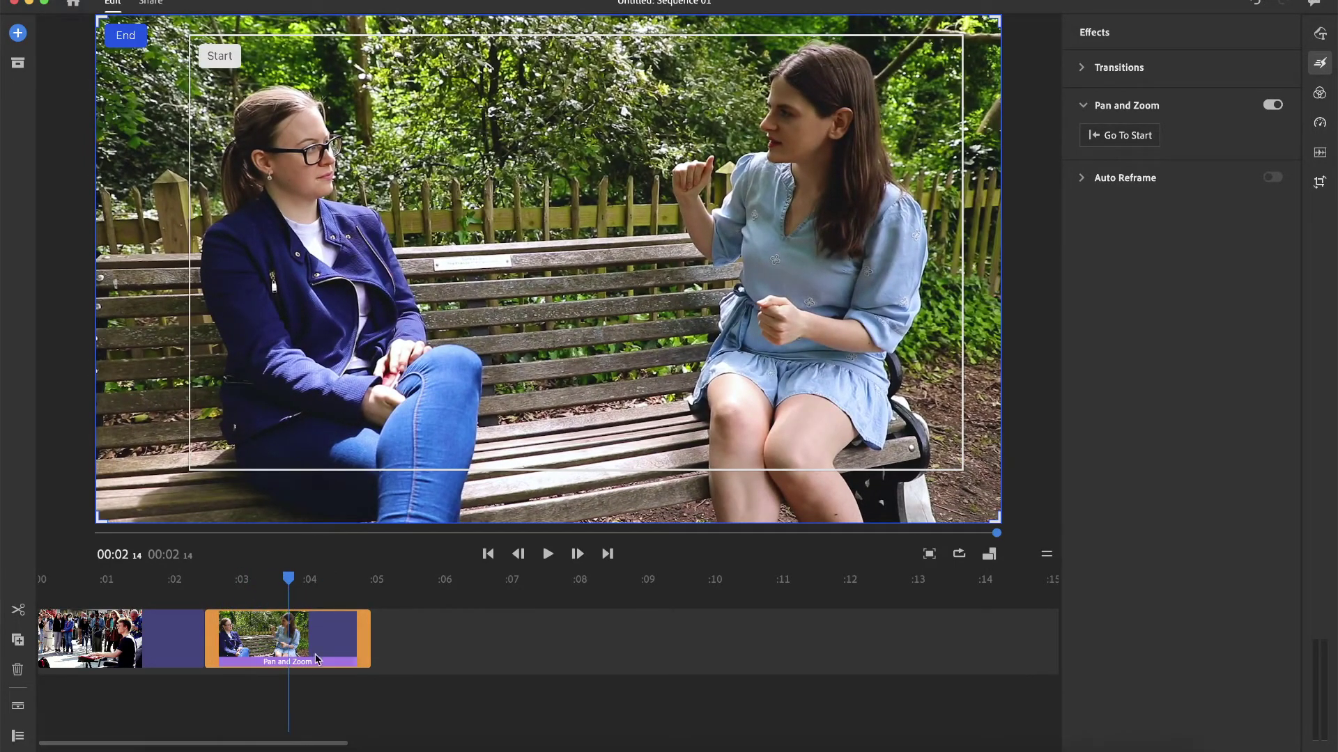
left_click_drag(377, 637, 516, 638)
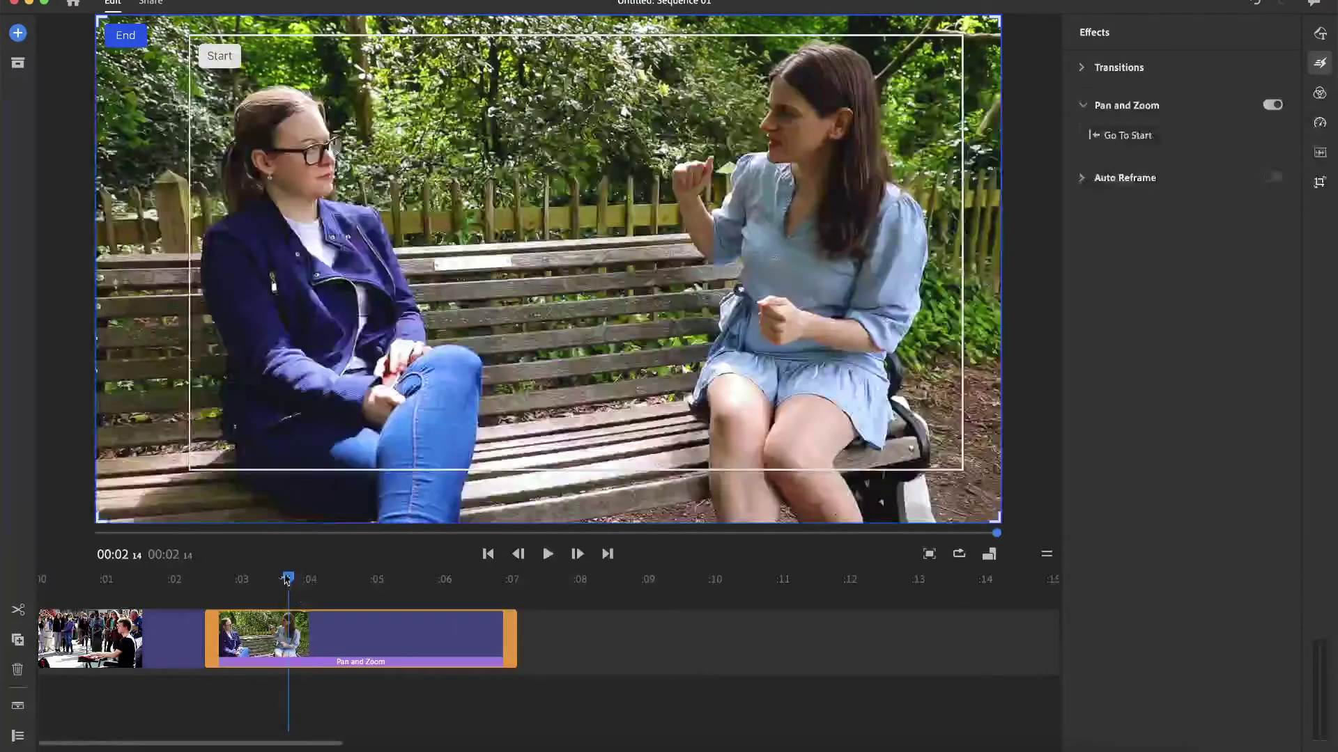
mouse_move(285, 583)
left_mouse_down()
mouse_move(442, 581)
mouse_move(210, 588)
left_mouse_up()
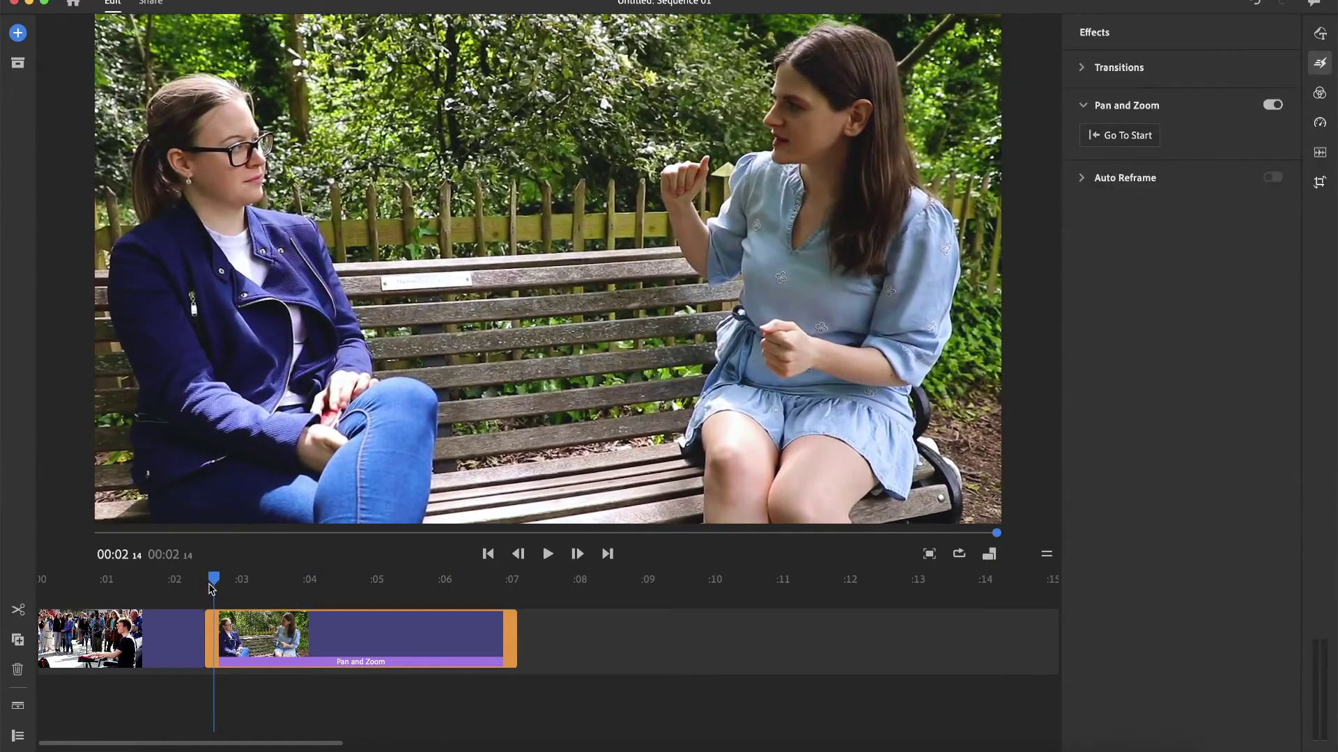
key("space")
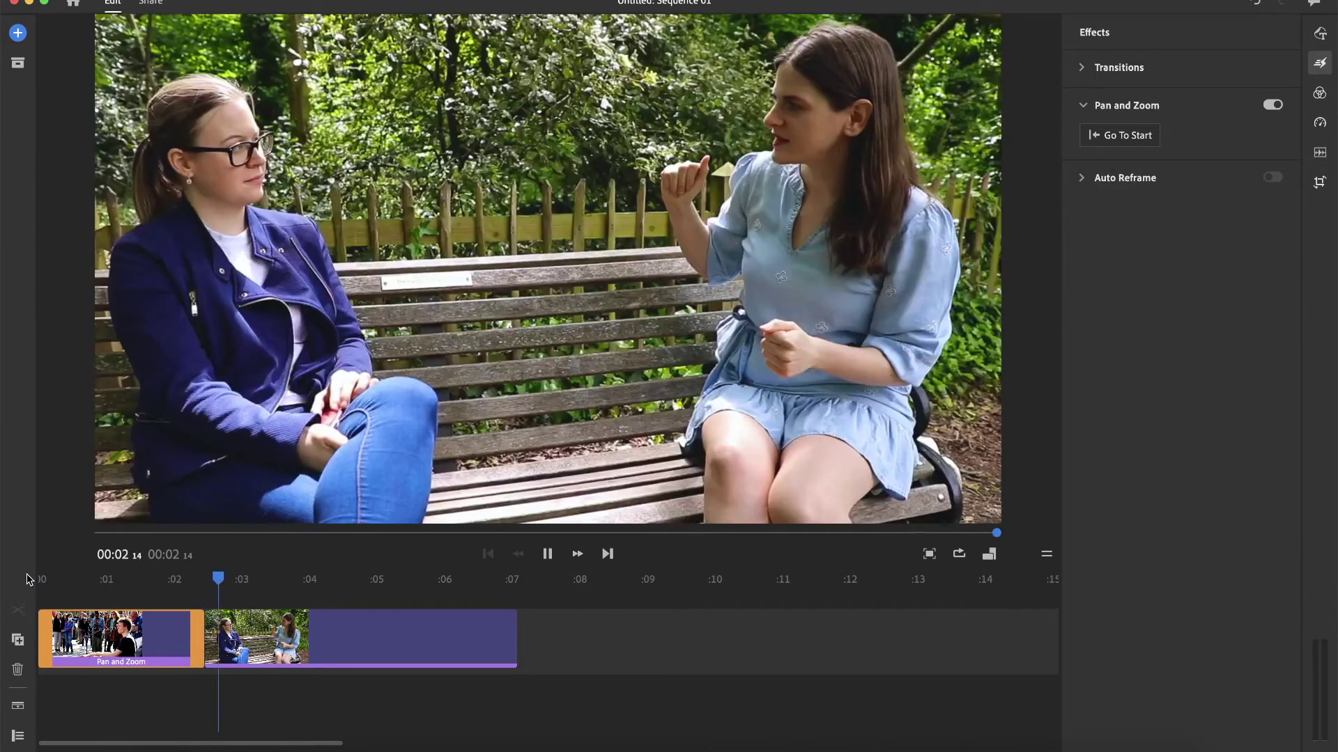
- Deselect the clip by clicking empty timeline space to return to the bench photo's framing
left_click(206, 595)
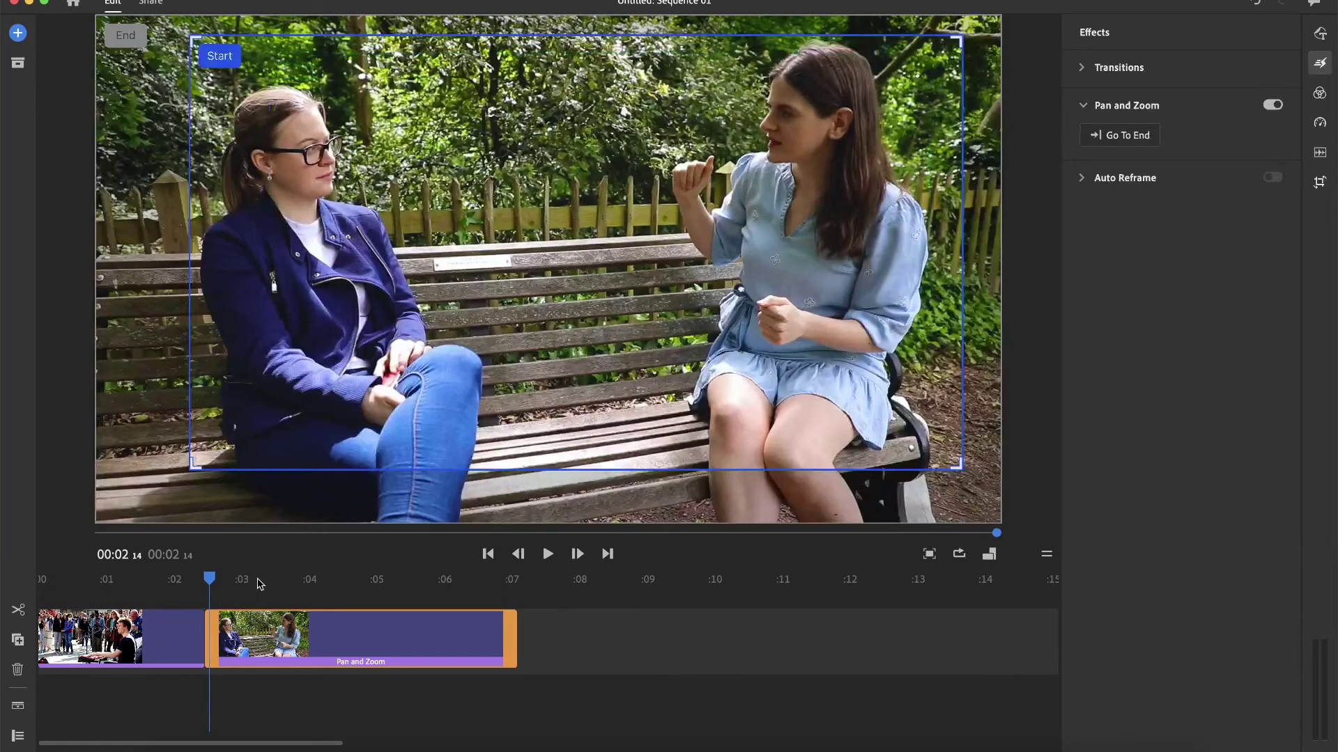
left_click(279, 581)
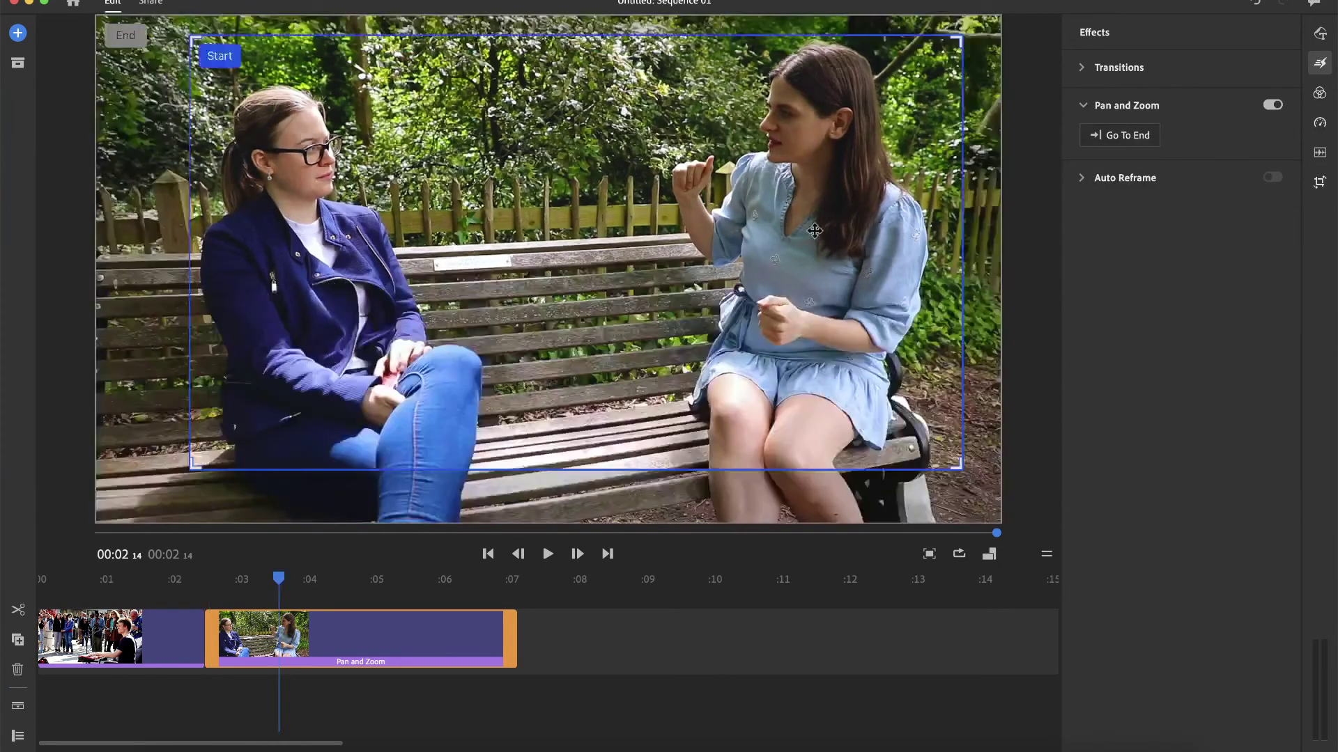